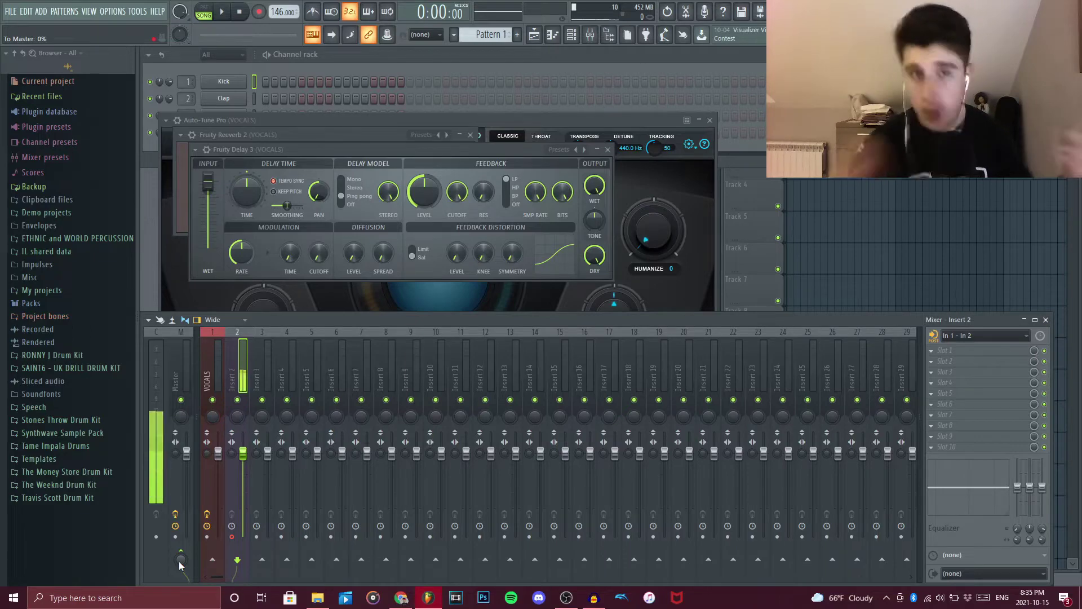
# - Route the recorded audio channel to mixer track 1 in the channel rack and select the VOCALS mixer track
pyautogui.click(222, 12)
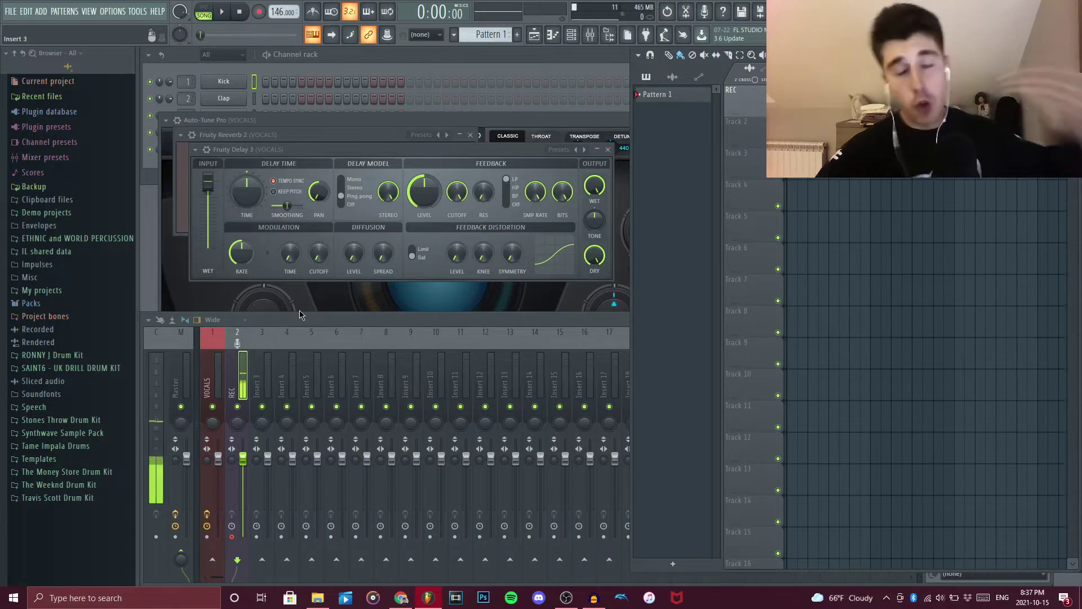
pyautogui.click(368, 52)
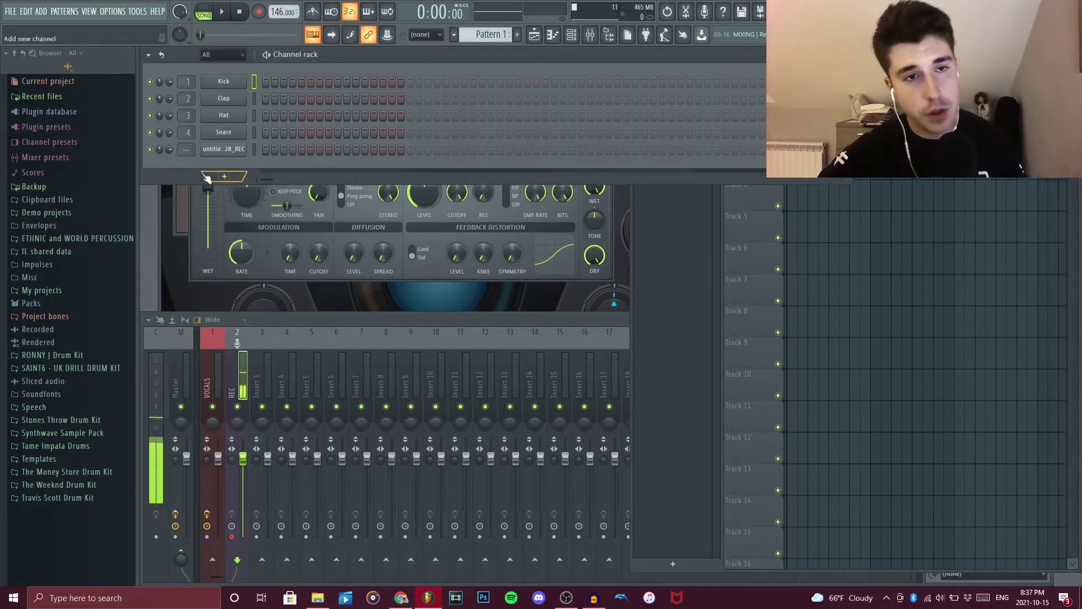
pyautogui.moveTo(193, 157); pyautogui.dragTo(194, 151)
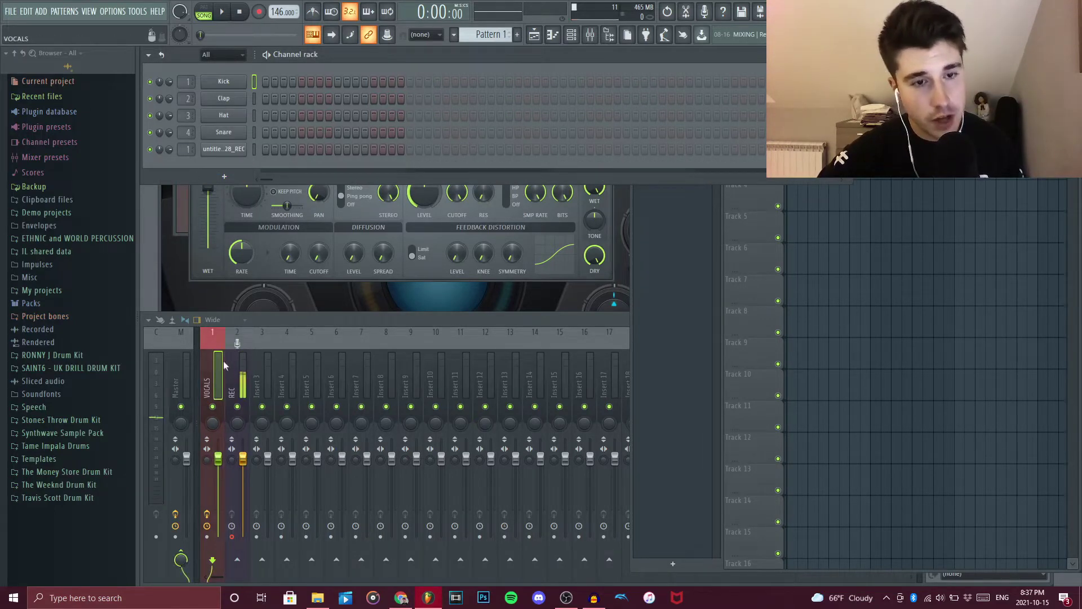
pyautogui.click(219, 363)
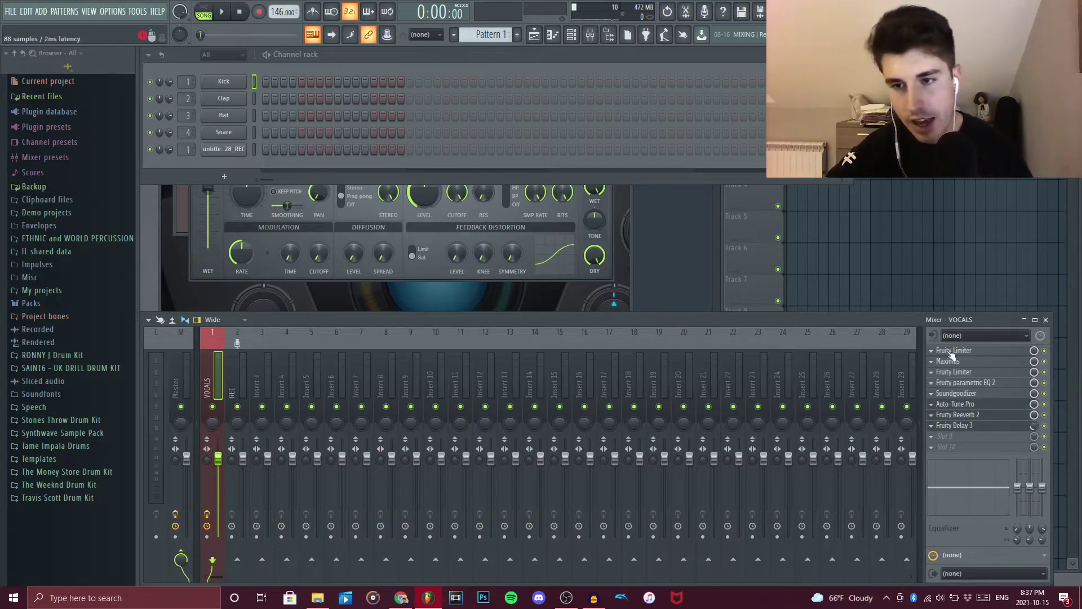
# - Open Auto-Tune Pro on the VOCALS track, check its input types, and try a different retune speed before undoing it
pyautogui.click(969, 405)
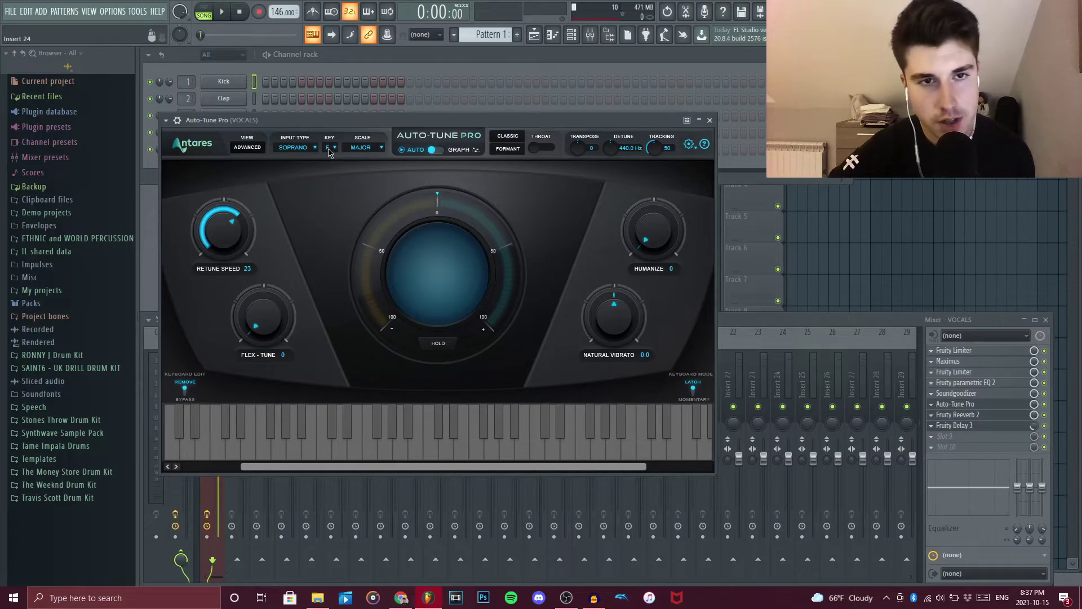
pyautogui.click(301, 148)
pyautogui.click(301, 150)
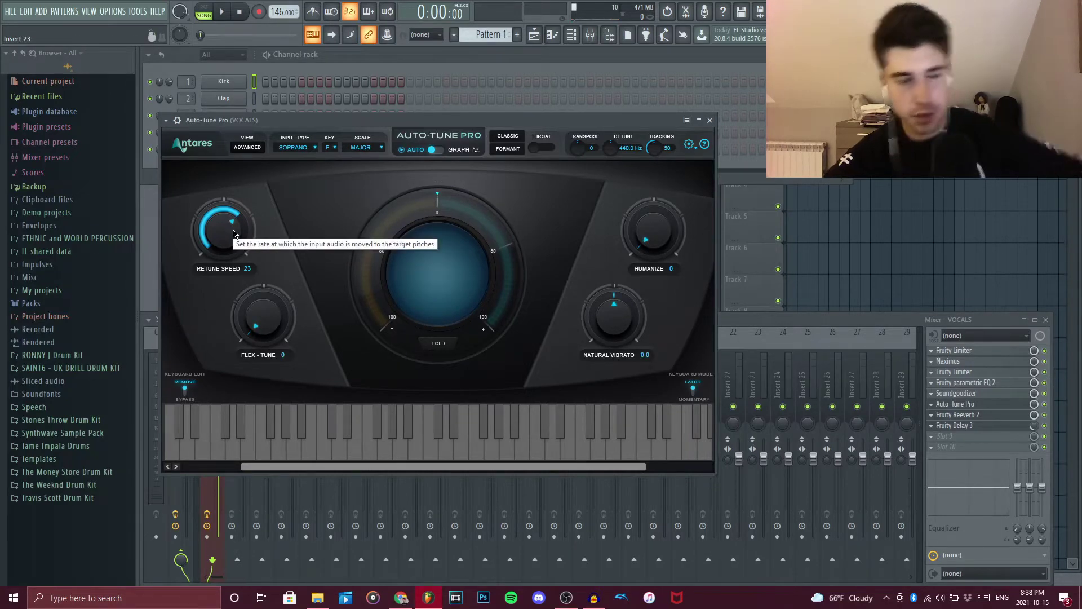
pyautogui.moveTo(234, 233); pyautogui.dragTo(212, 146)
pyautogui.hotkey('ctrl', 'z')
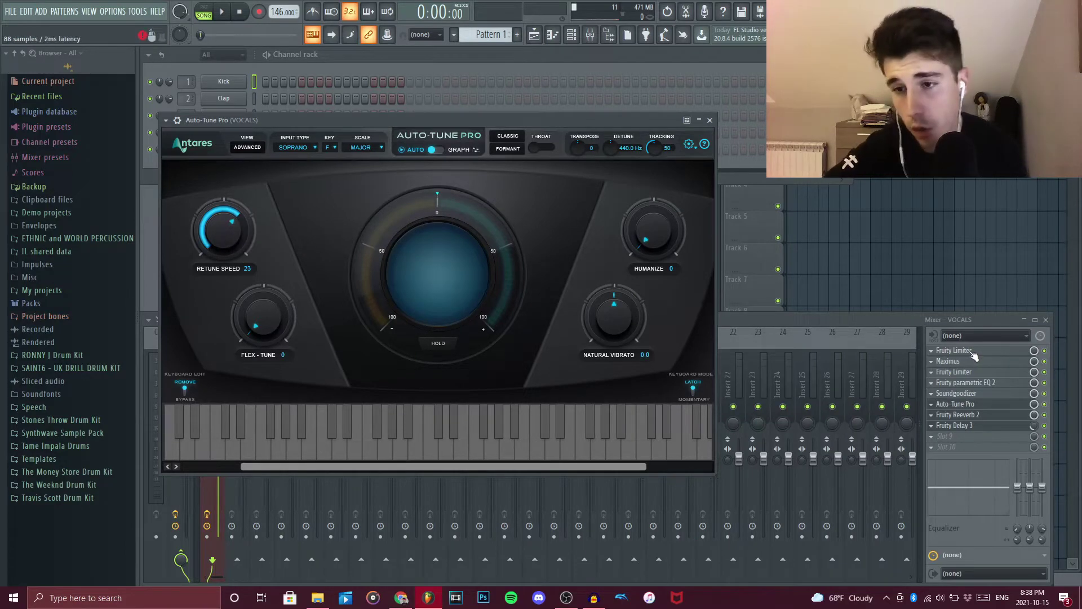
# - Open the first Fruity Limiter and Maximus on VOCALS, load the De-esser split-band preset in Maximus, and try shifting its low band frequency
pyautogui.click(970, 351)
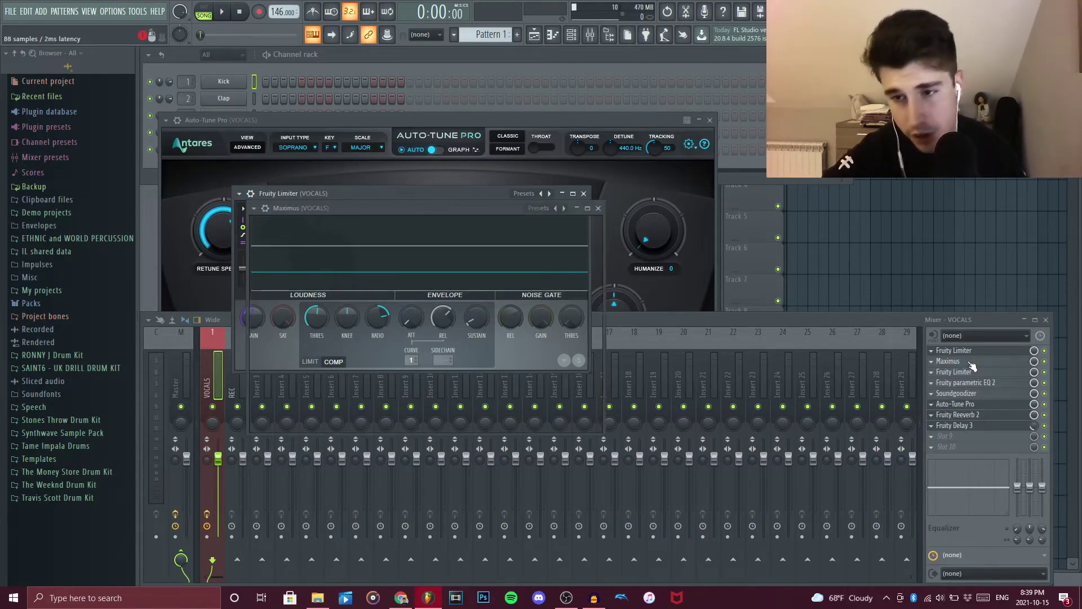
pyautogui.click(970, 362)
pyautogui.click(543, 208)
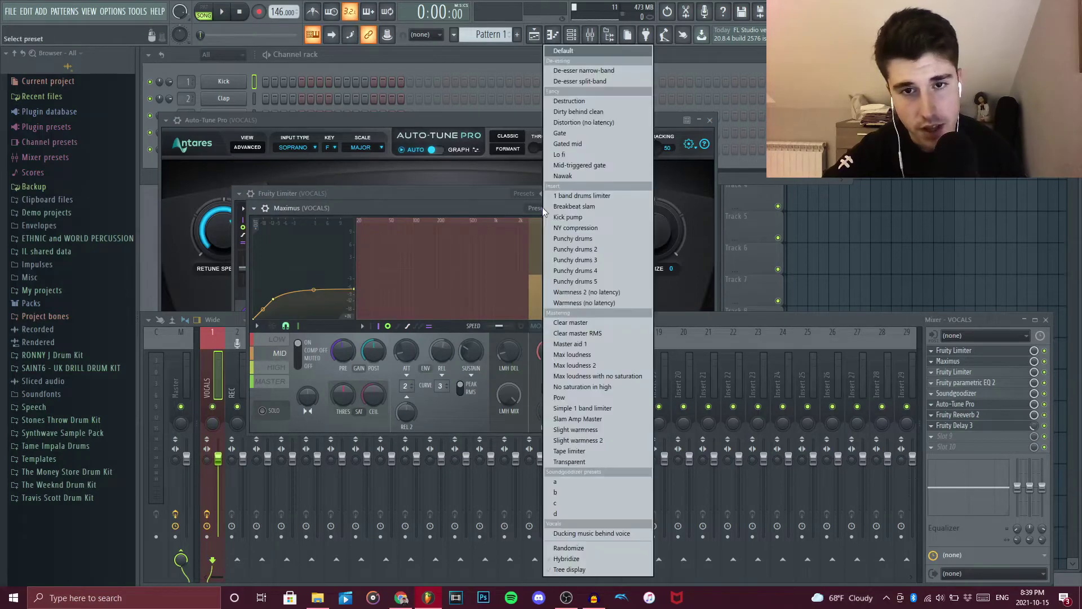
pyautogui.click(576, 82)
pyautogui.moveTo(536, 268); pyautogui.dragTo(556, 272)
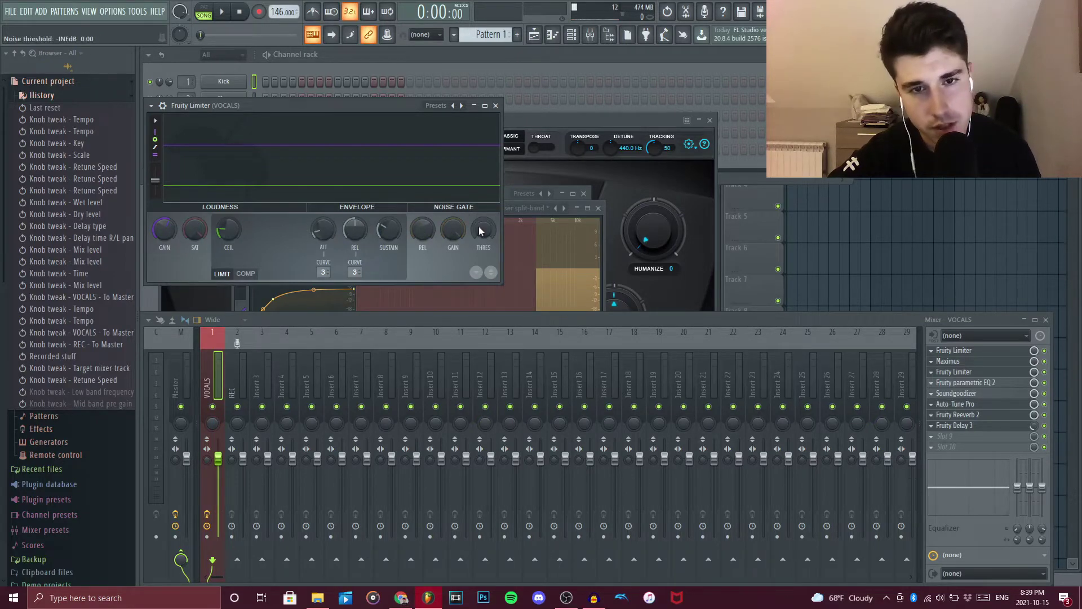
# - Adjust the widths of bands 5 and 6 in the vocals' Fruity parametric EQ 2 and open Soundgoodizer
pyautogui.click(966, 382)
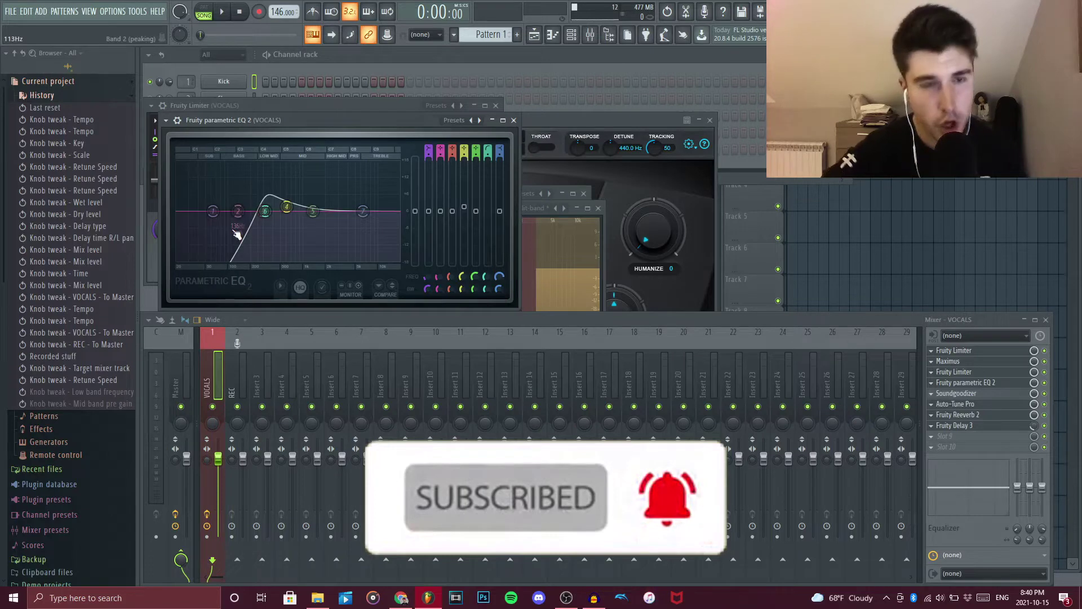
pyautogui.moveTo(475, 288); pyautogui.dragTo(475, 286)
pyautogui.moveTo(487, 288)
pyautogui.mouseDown()
pyautogui.moveTo(487, 270)
pyautogui.moveTo(487, 300)
pyautogui.mouseUp()
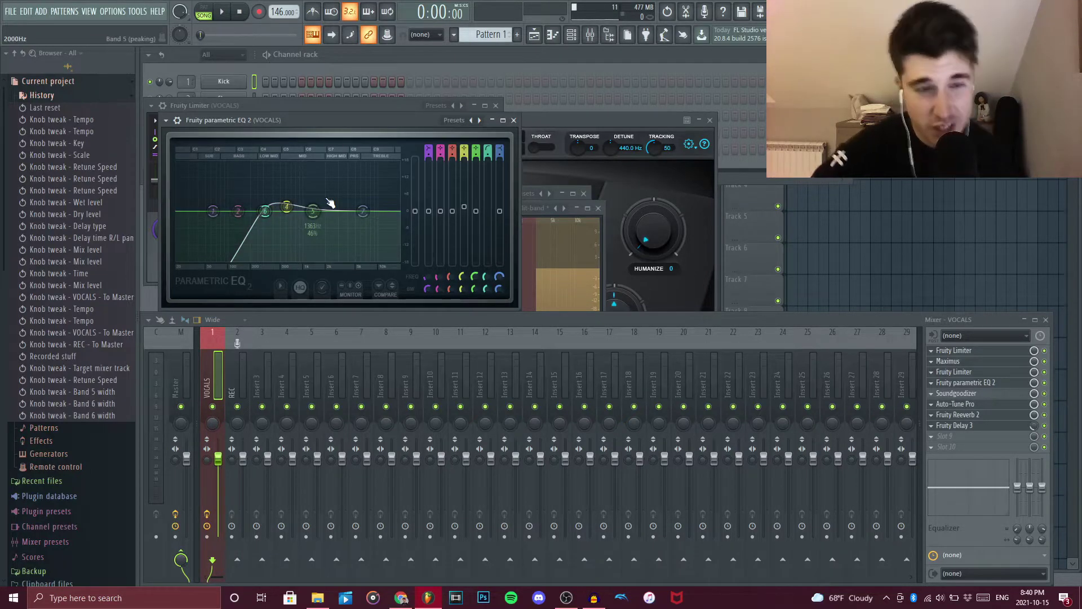
pyautogui.click(969, 394)
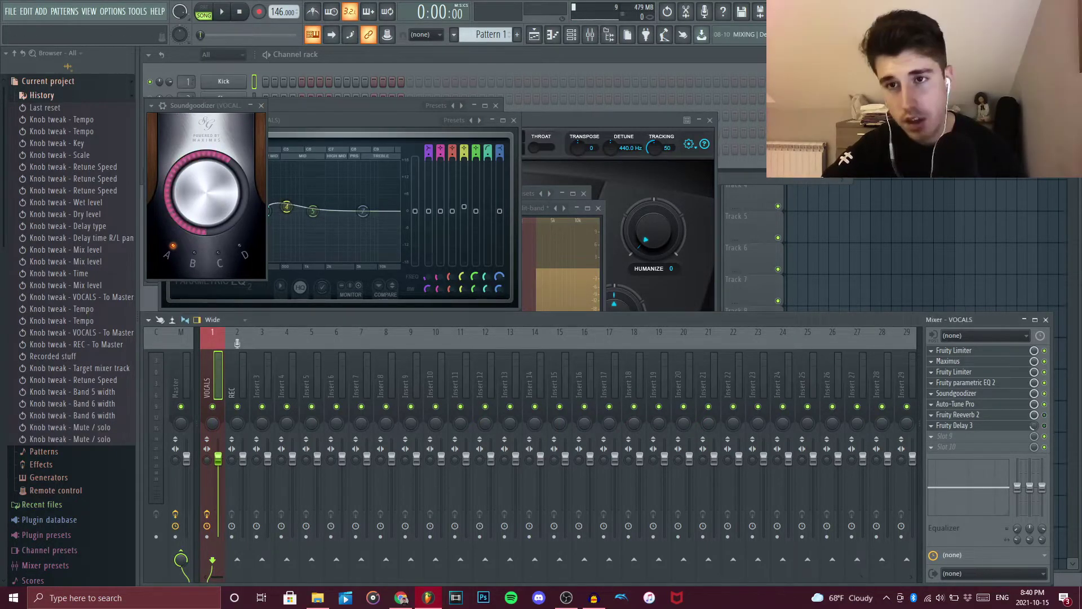
# - Play the recorded vocals and use band 4 of Fruity parametric EQ 2 to cut a narrow notch in the low mids
pyautogui.press('F5')
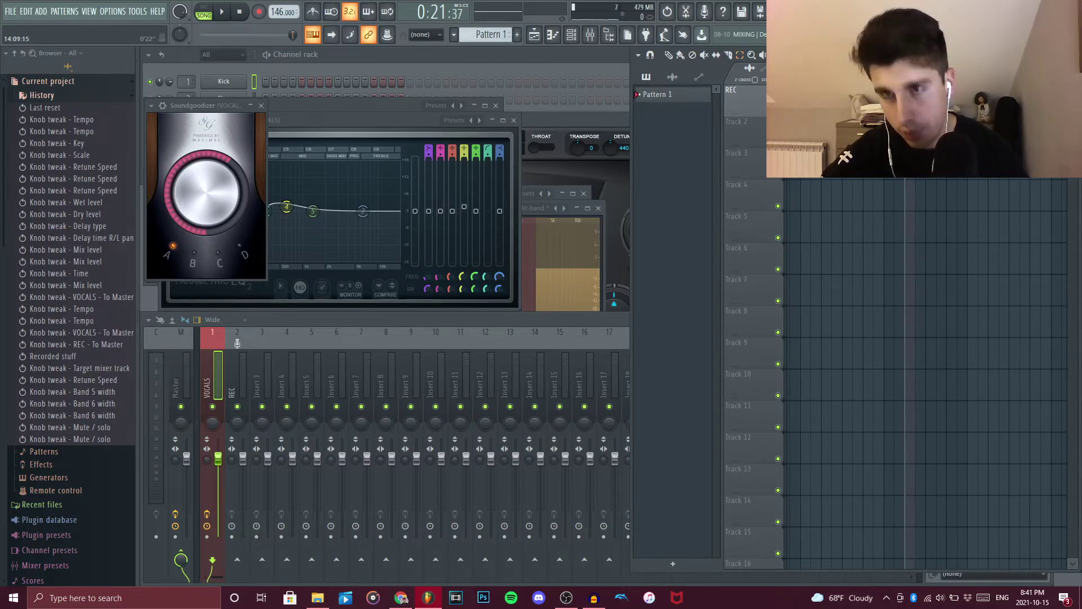
pyautogui.click(910, 130)
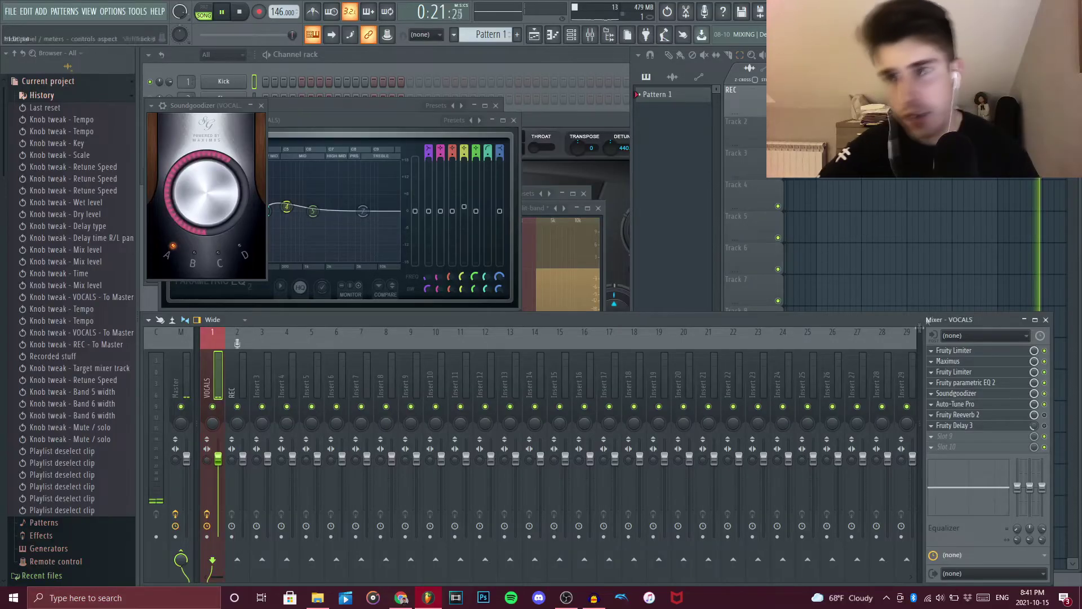
pyautogui.click(979, 383)
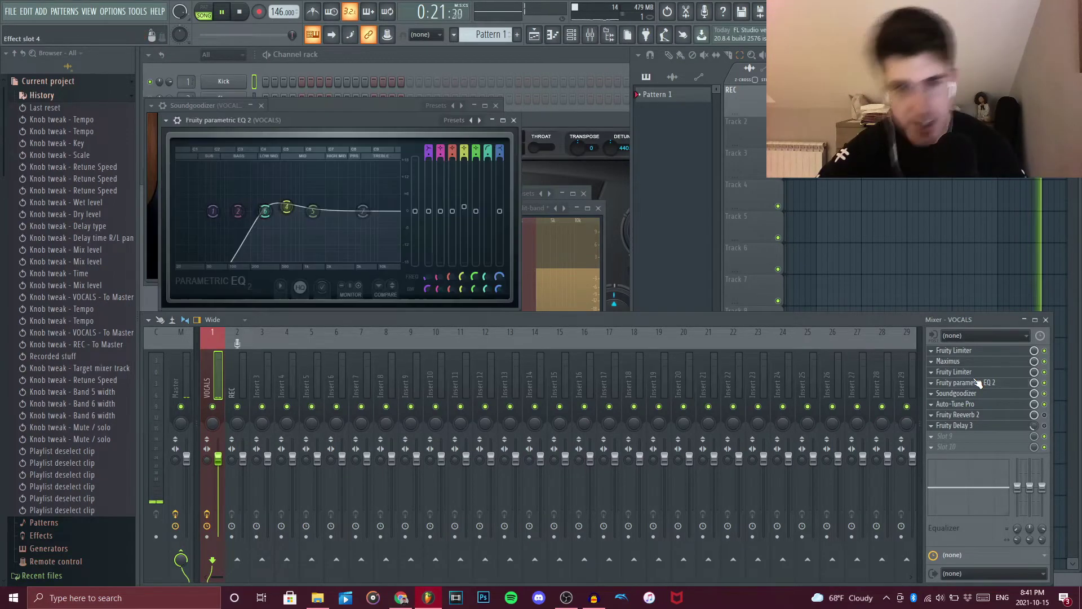
pyautogui.moveTo(264, 211); pyautogui.dragTo(279, 209)
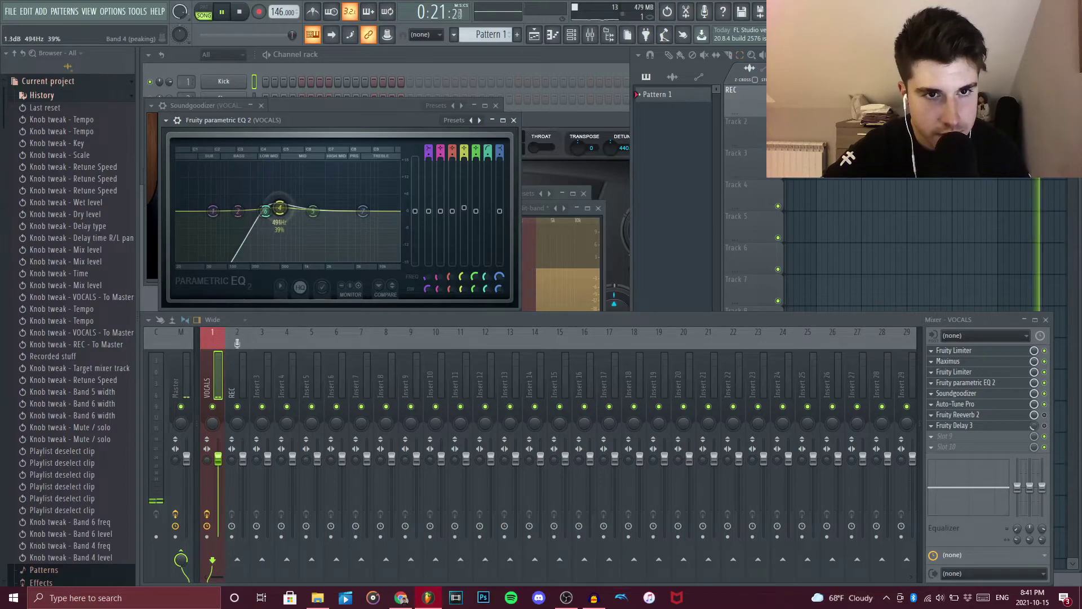
pyautogui.moveTo(462, 289); pyautogui.dragTo(462, 315)
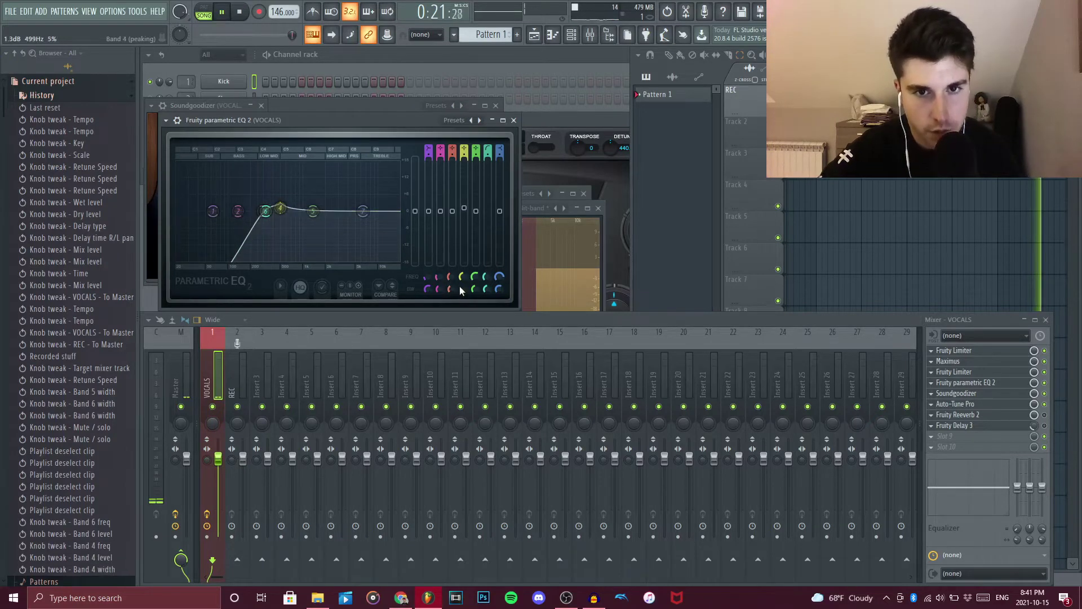
pyautogui.moveTo(281, 209); pyautogui.dragTo(269, 259)
pyautogui.moveTo(462, 288); pyautogui.dragTo(462, 282)
pyautogui.scroll(-3, 277, 256)
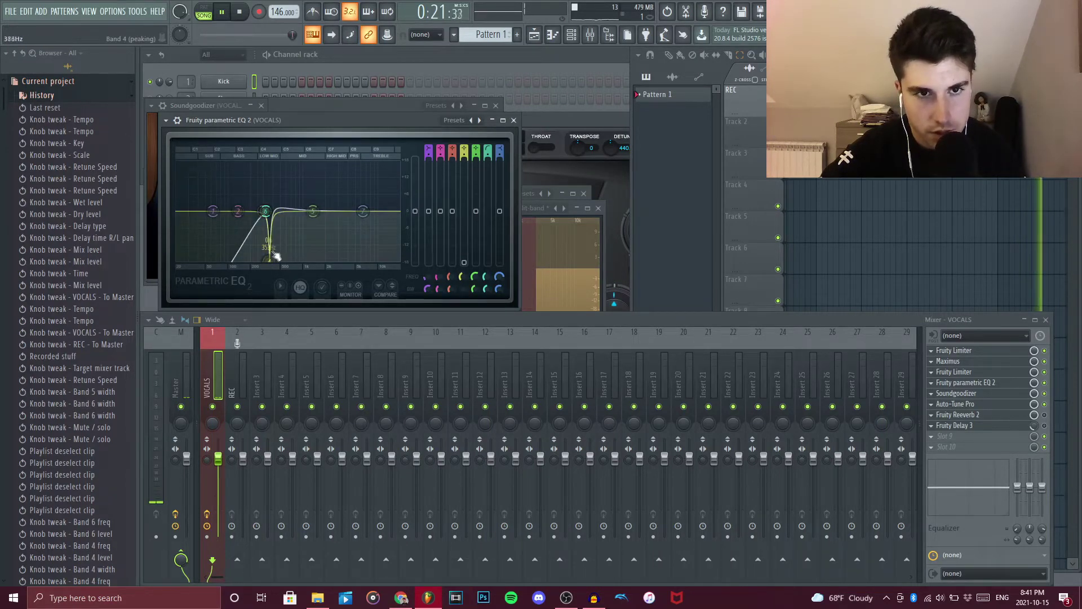
pyautogui.moveTo(273, 253); pyautogui.dragTo(272, 244)
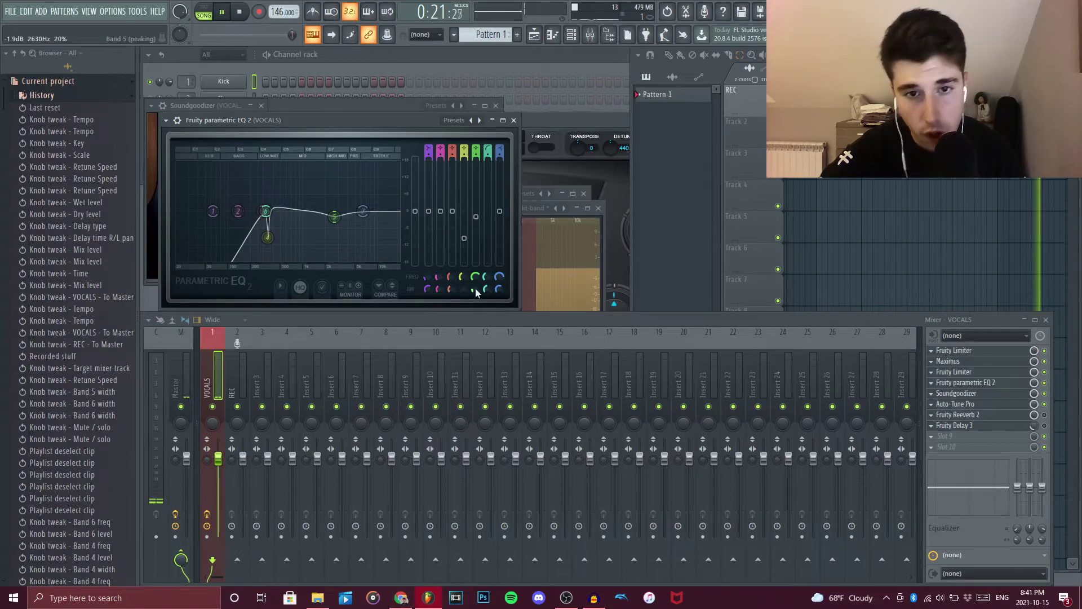
# - Narrow EQ band 5 and pull it down to cut a deep notch at about 2500 Hz in the vocals
pyautogui.moveTo(475, 289); pyautogui.dragTo(476, 293)
pyautogui.moveTo(336, 215); pyautogui.dragTo(333, 249)
pyautogui.scroll(2, 336, 263)
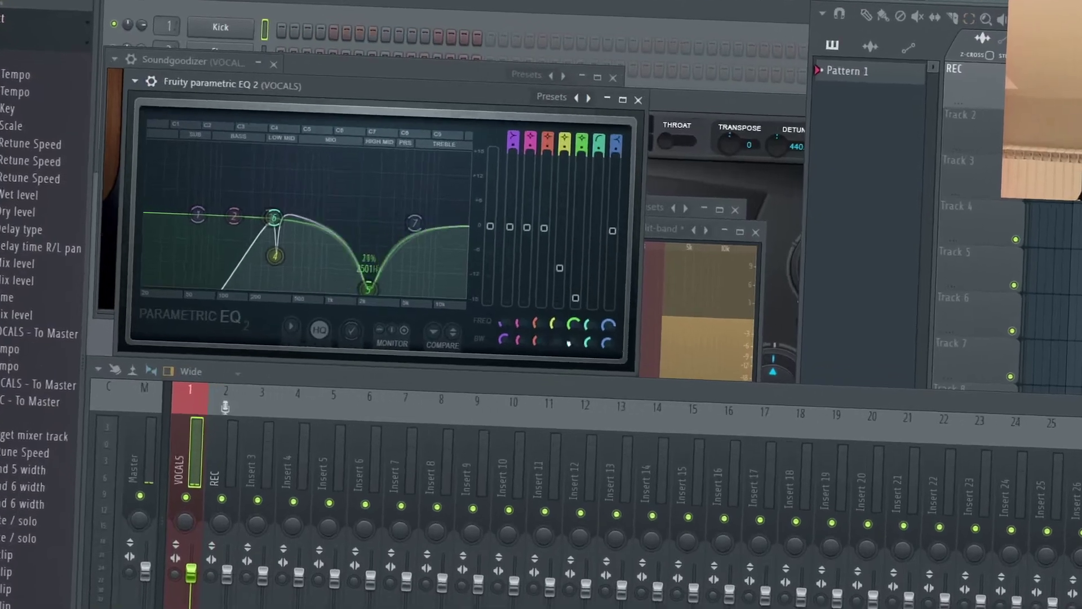
pyautogui.scroll(-3, 367, 288)
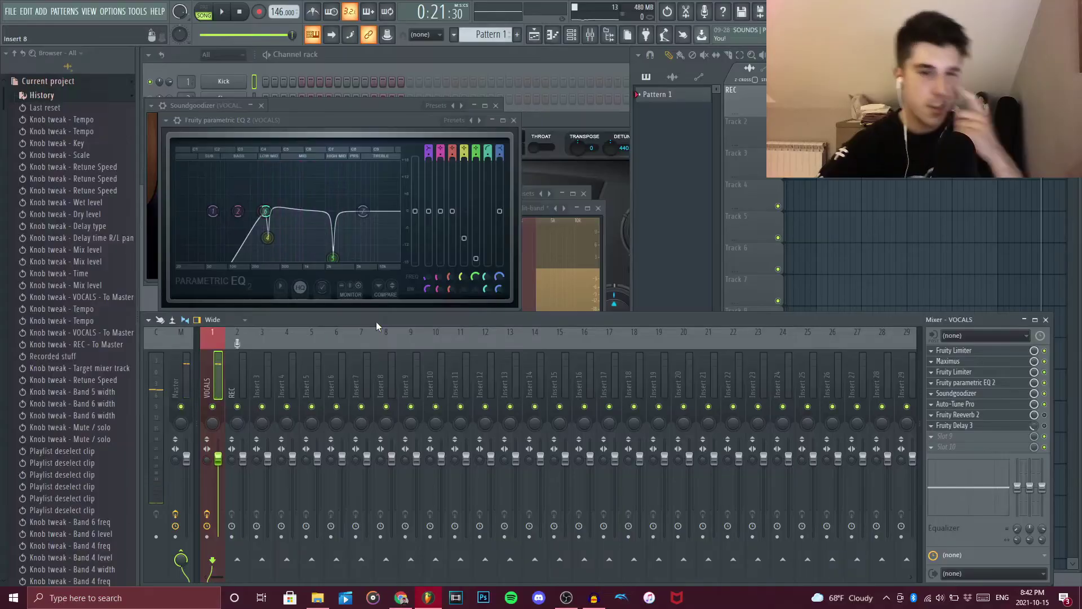
pyautogui.moveTo(333, 259); pyautogui.dragTo(333, 251)
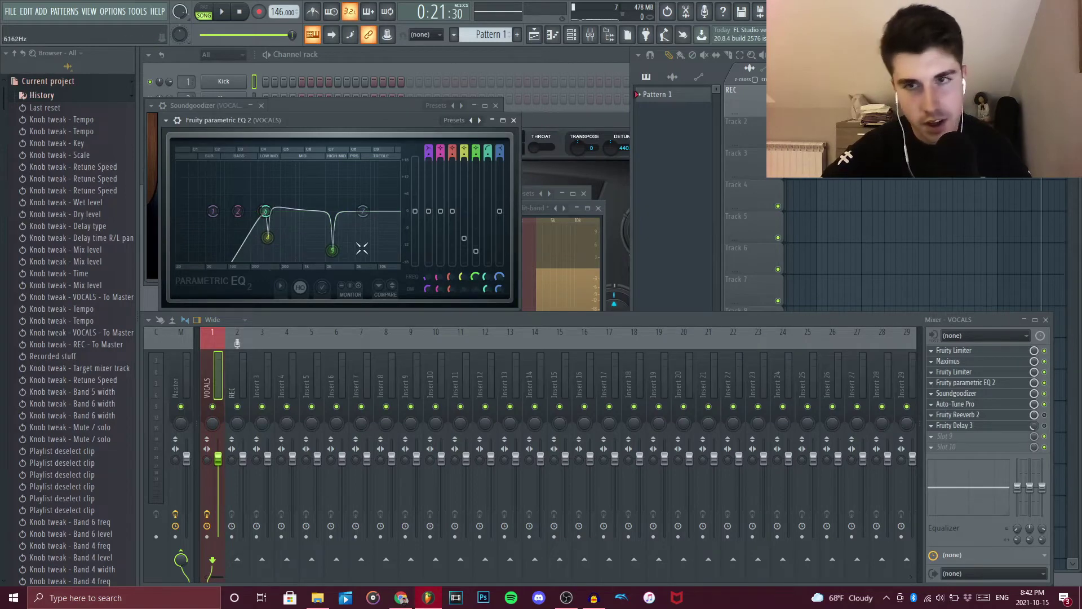
# - Move the playlist's playback position back to the start of the song and select the VOCALS mixer track
pyautogui.click(879, 101)
pyautogui.moveTo(885, 67); pyautogui.dragTo(796, 67)
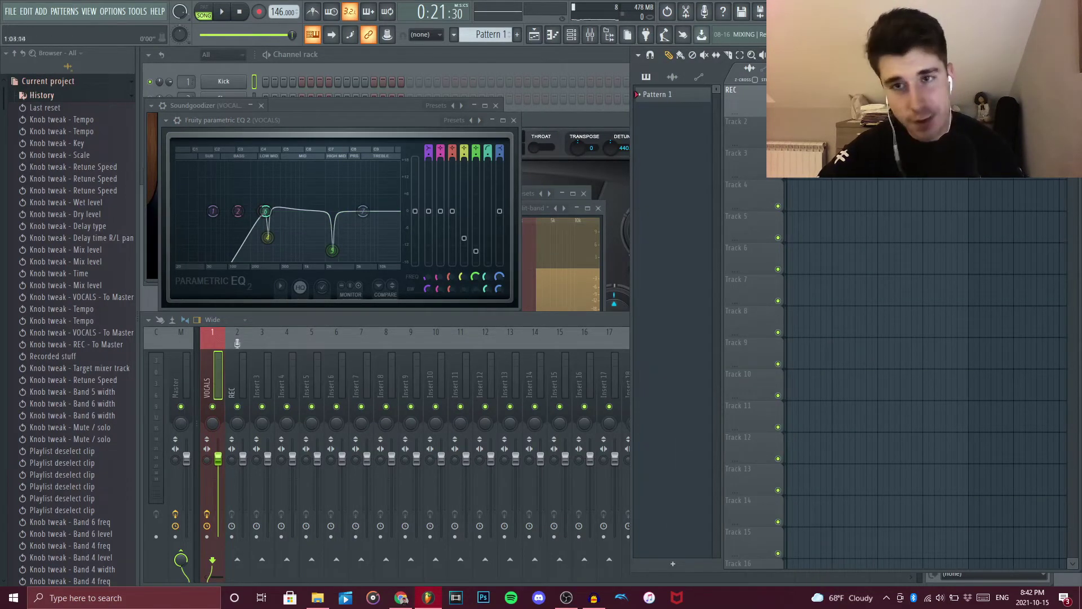
pyautogui.click(212, 364)
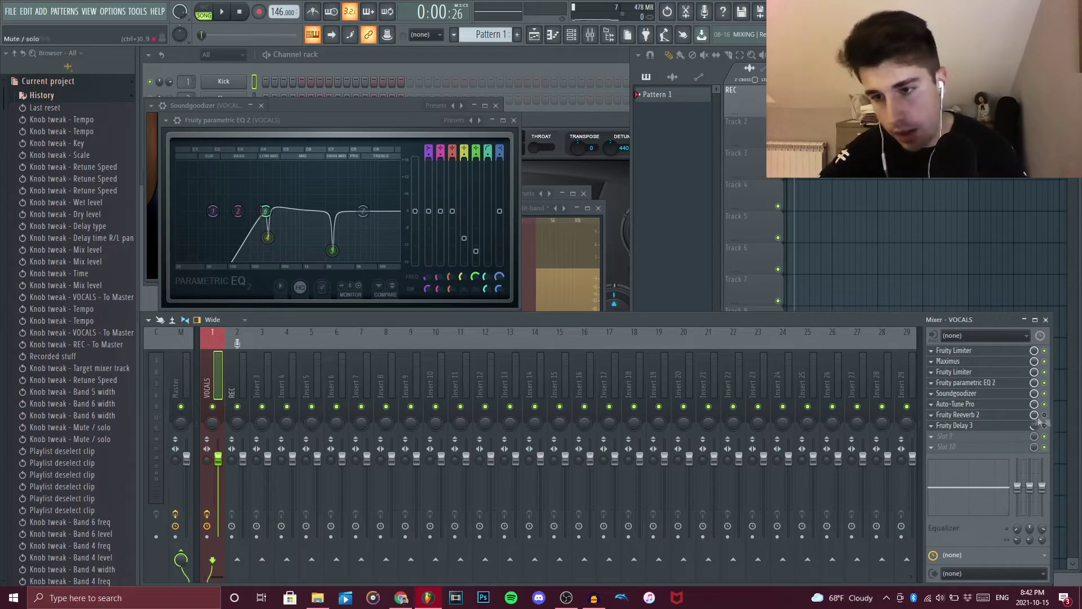
# - Open Fruity Reeverb 2 on the vocals and undo the trial wet level of 125%
pyautogui.click(981, 417)
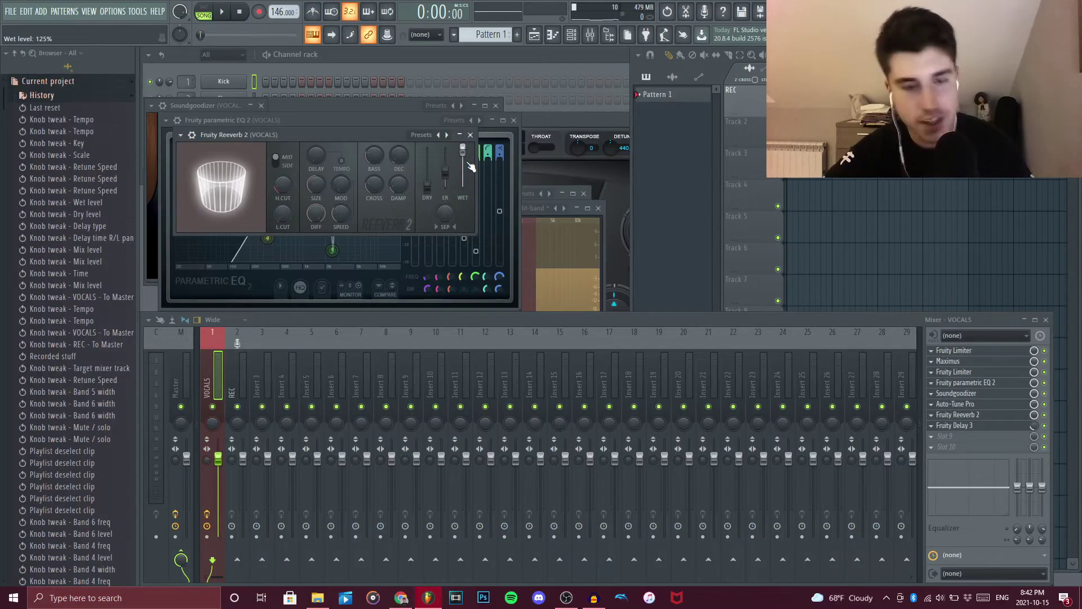
pyautogui.hotkey('ctrl', 'z')
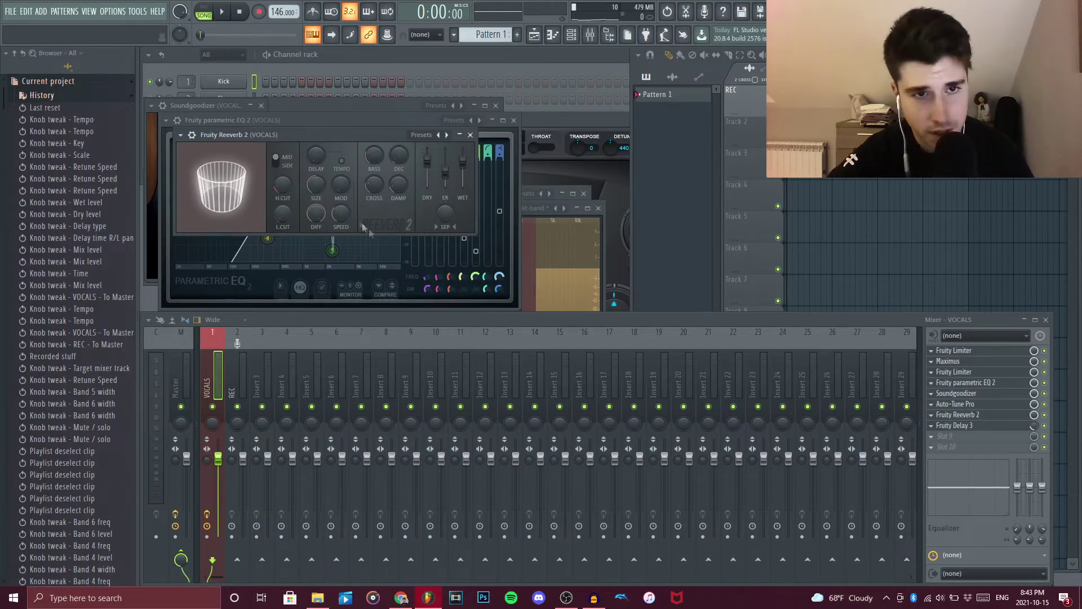
# - Open Fruity Delay 3 in the vocals chain to view its settings and return to the VOCALS mixer track
pyautogui.click(972, 426)
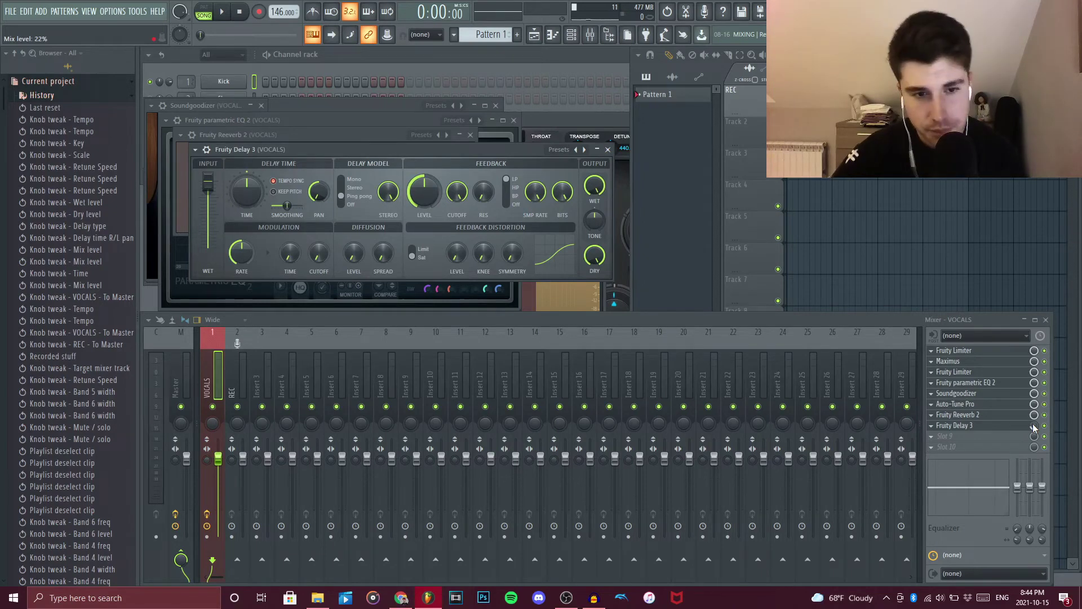
pyautogui.click(692, 148)
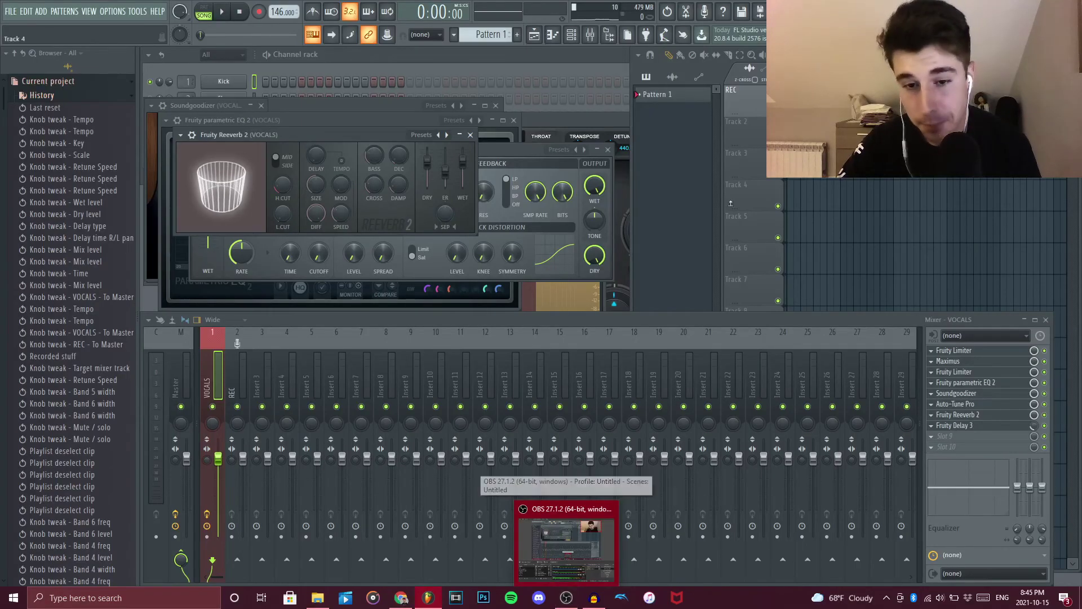
pyautogui.click(698, 226)
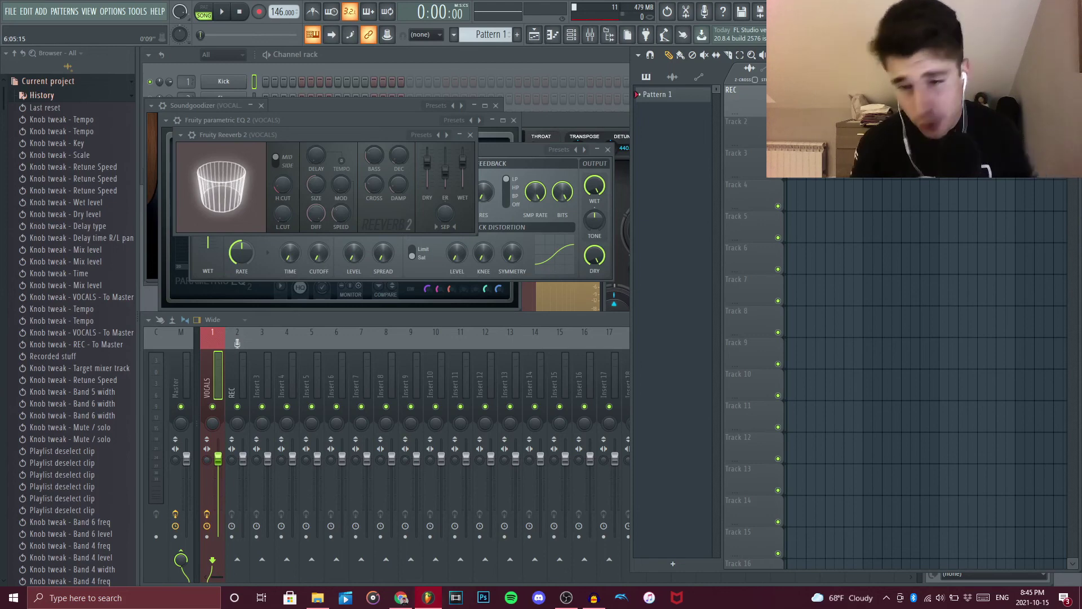
pyautogui.click(161, 361)
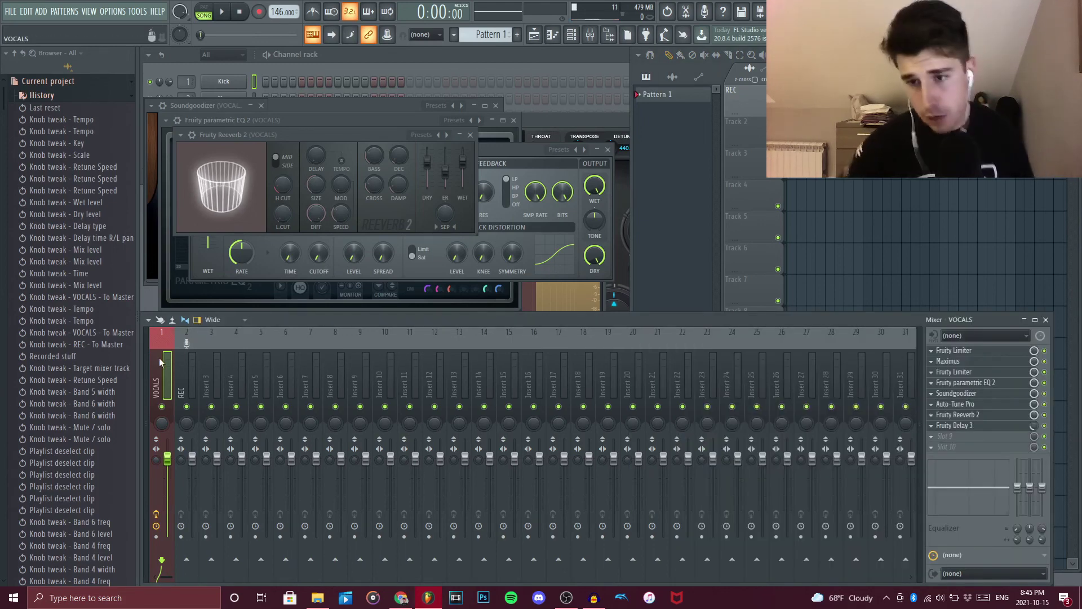